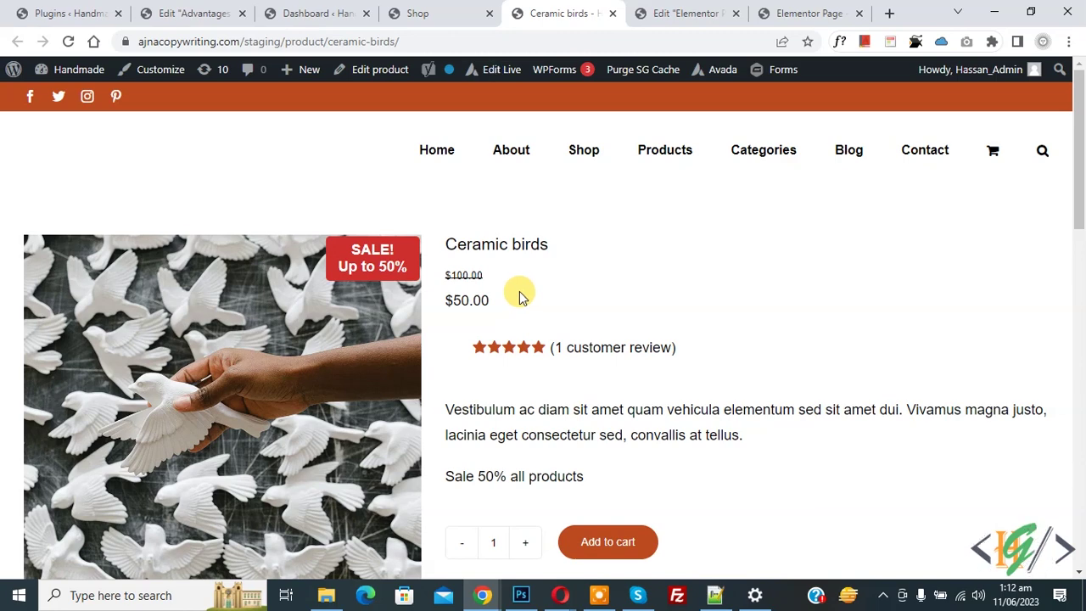
- Check the shop and Ceramic birds pages, then go to the Add New Plugins page in WordPress
click(461, 9)
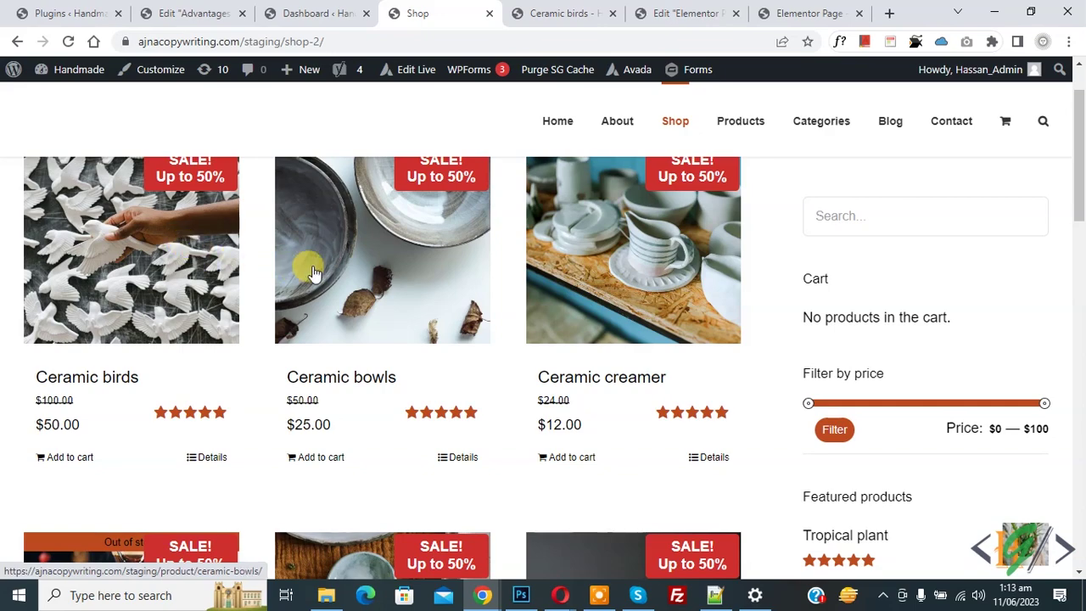
click(562, 12)
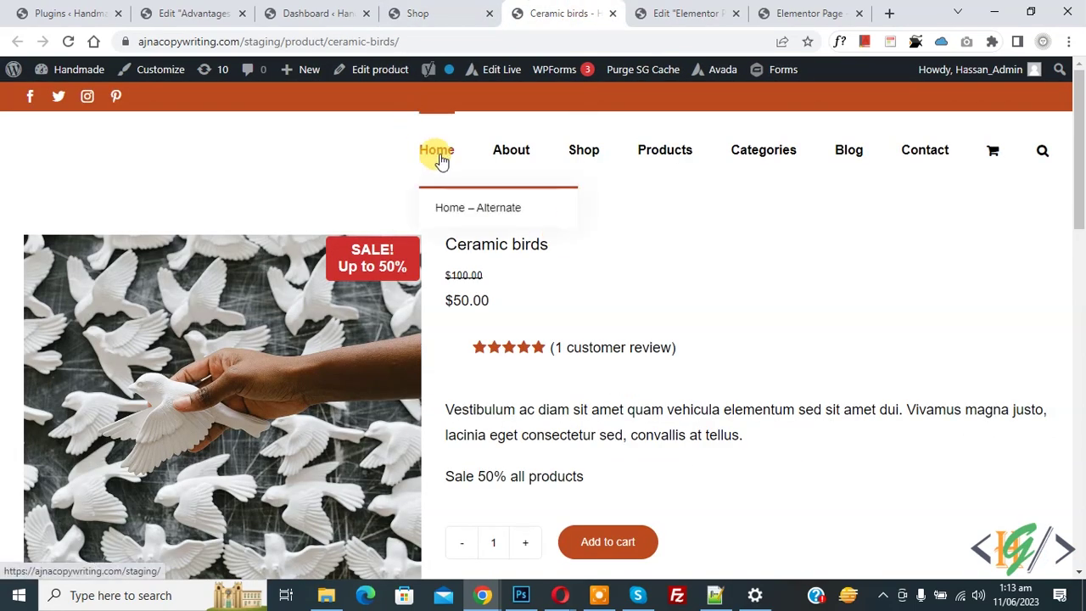
click(319, 10)
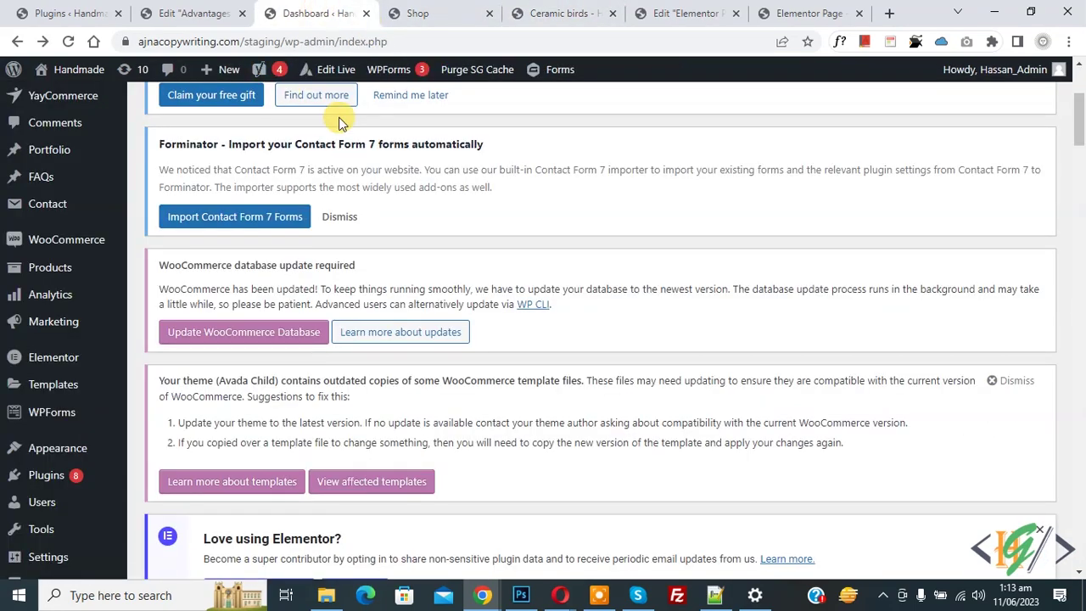
scroll(323, 127, down, 3)
mouse_move(85, 303)
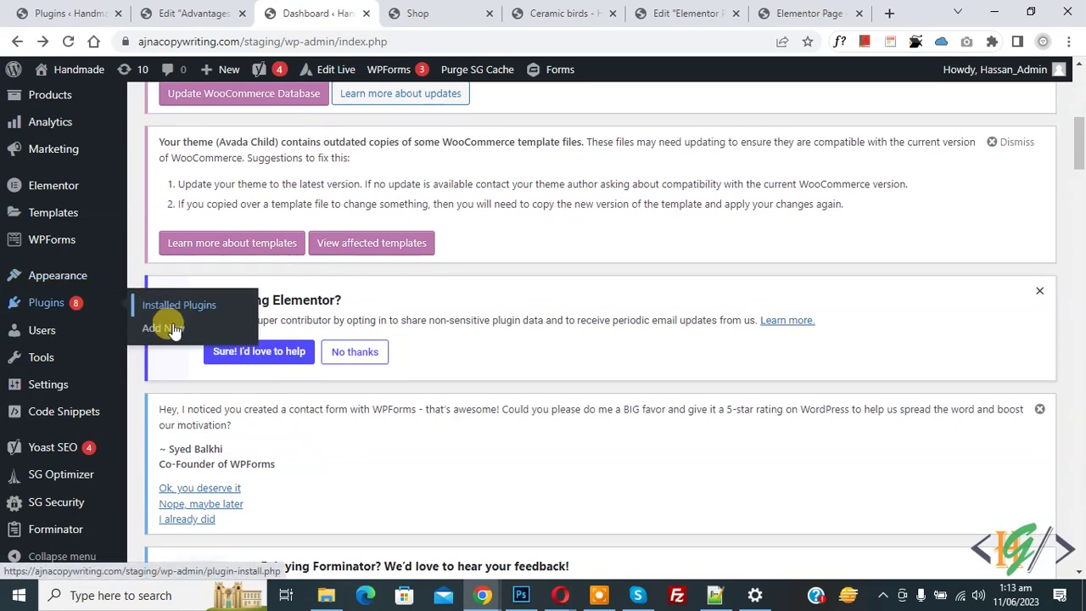
click(162, 327)
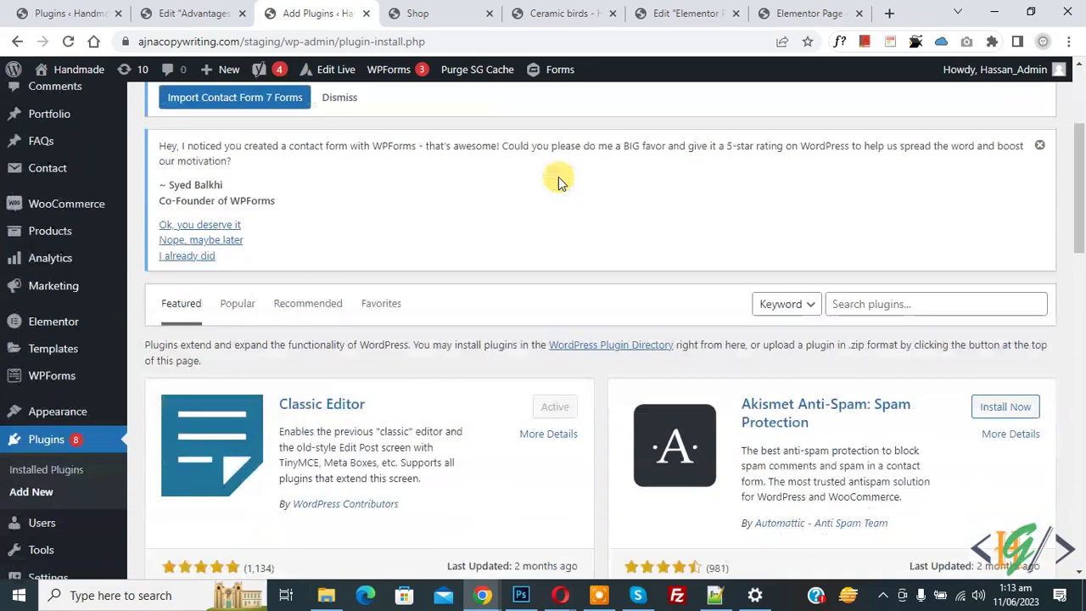
- Search for, install and activate the Country Based Restrictions for WooCommerce plugin
scroll(679, 196, down, 1)
click(827, 204)
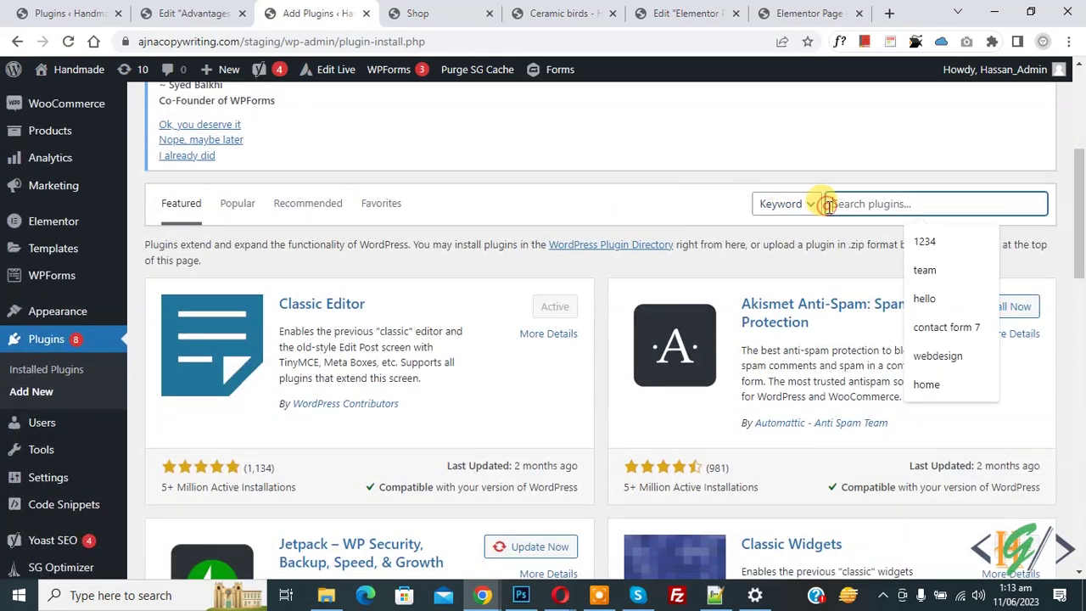
key(ctrl+v)
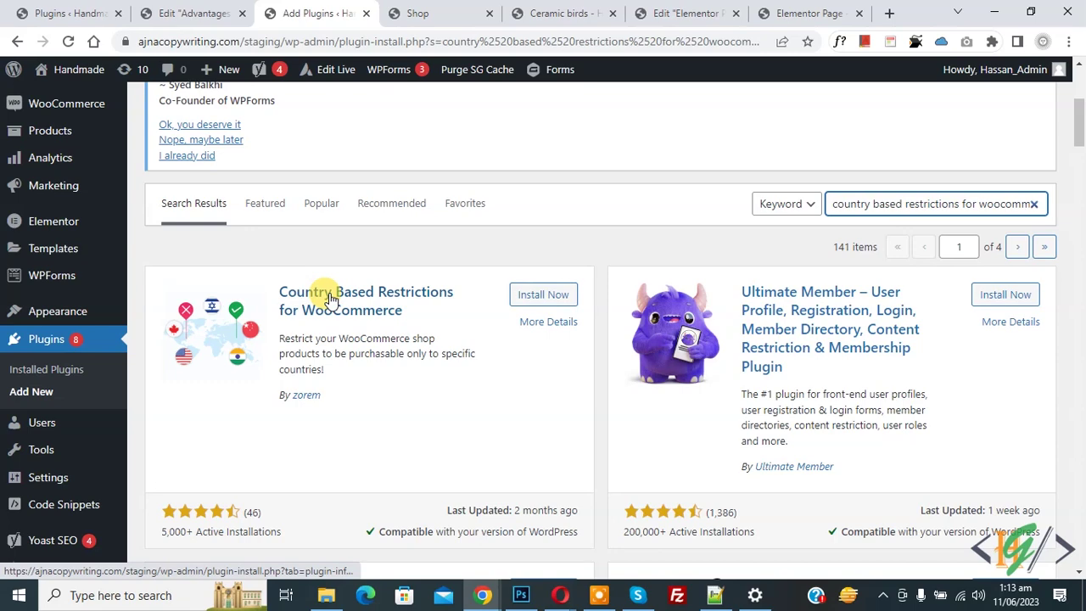
click(538, 294)
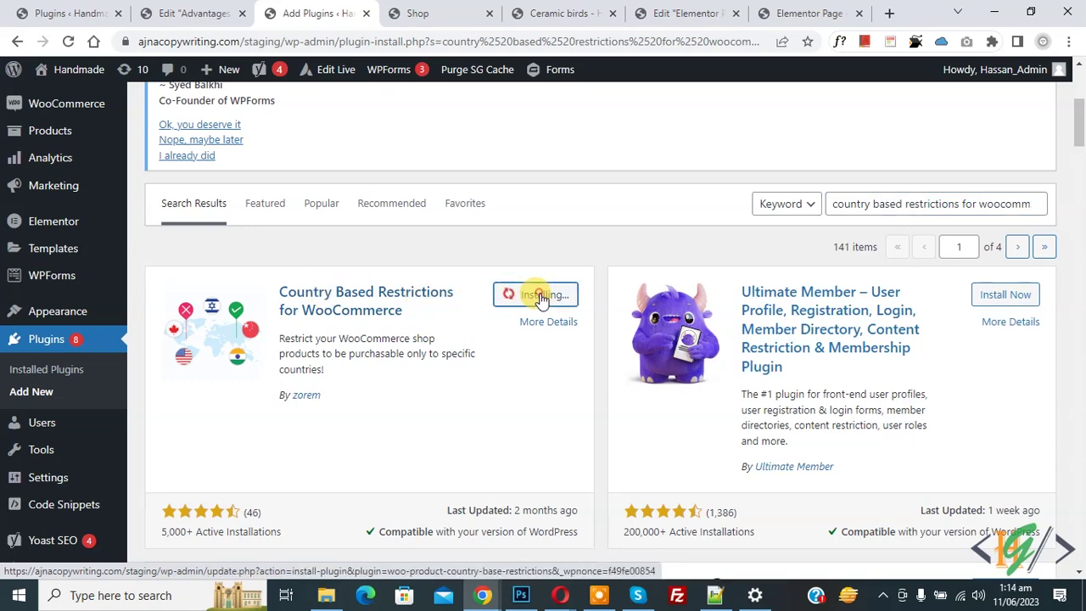
click(538, 297)
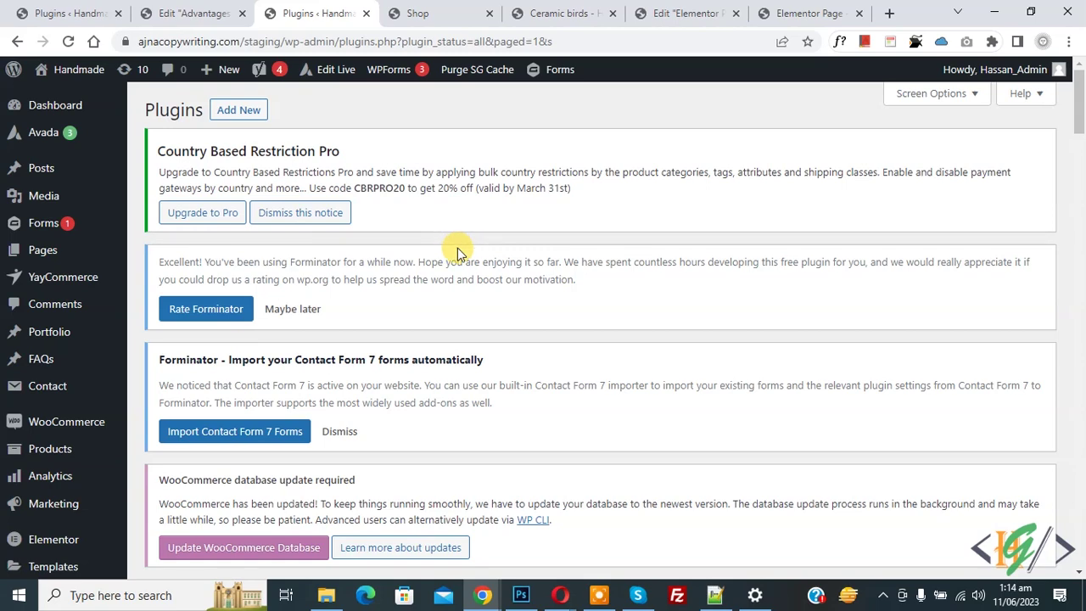
- Open the WooCommerce Country Restrictions settings page, then return to the Ceramic birds tab
scroll(477, 189, down, 2)
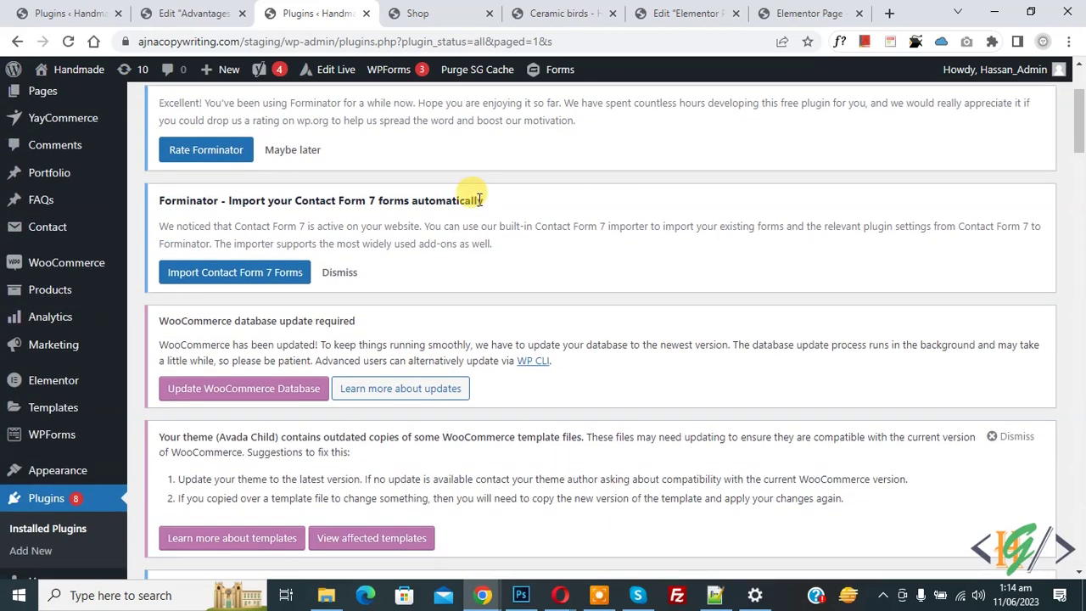
mouse_move(73, 262)
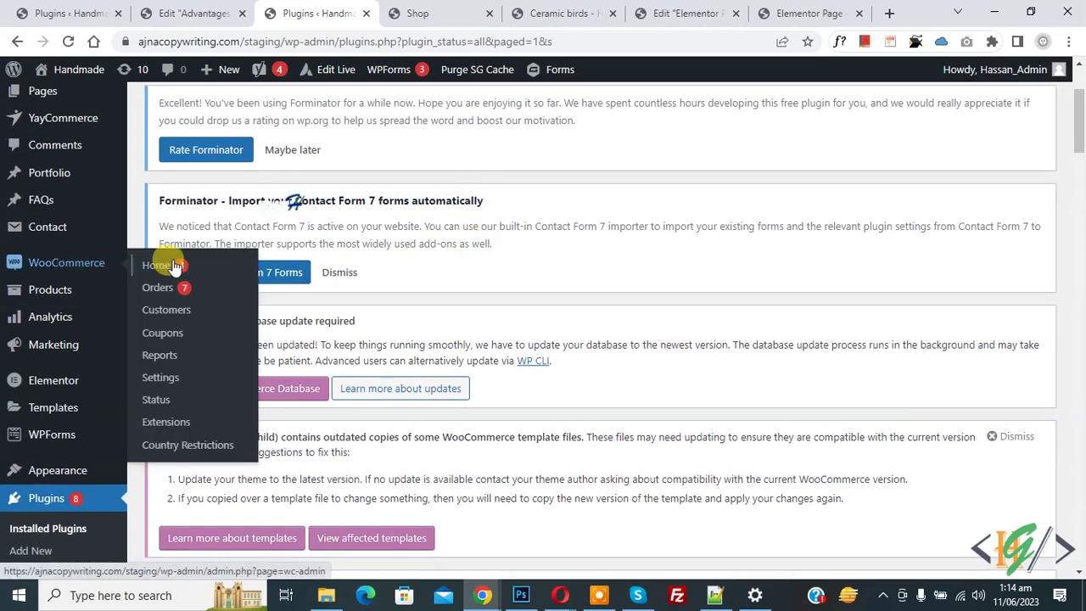
click(186, 446)
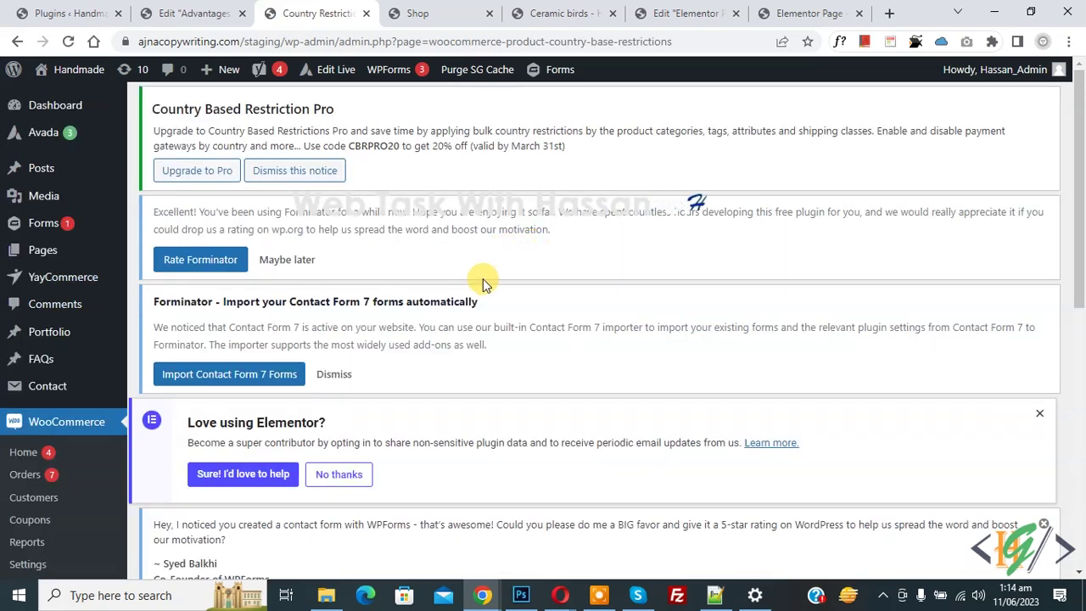
click(555, 10)
- Open the Ceramic birds product editor in a new tab and show its country restriction settings
right_click(392, 72)
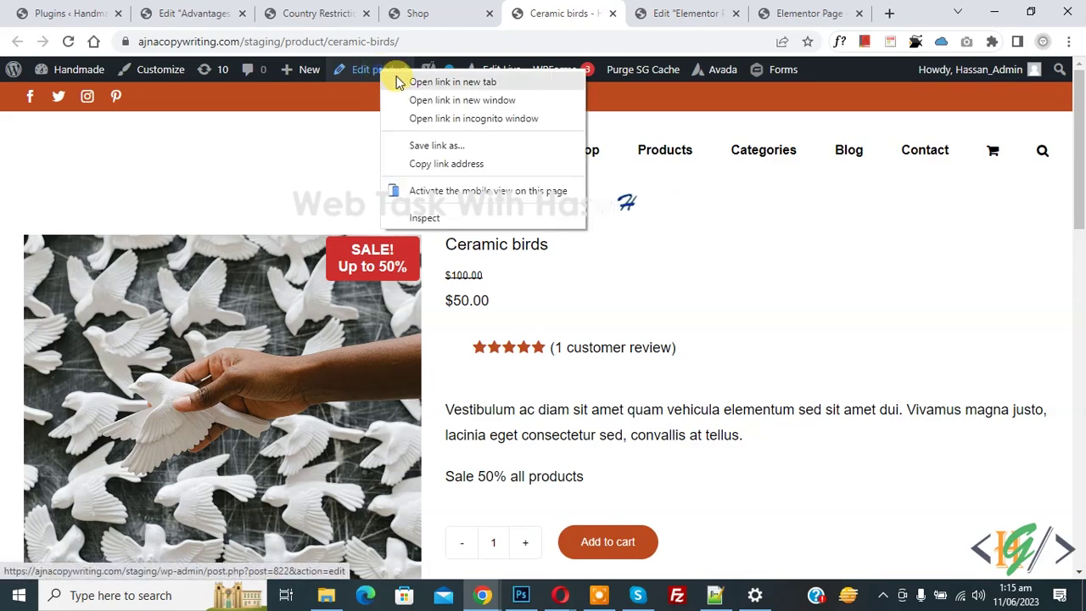
click(407, 80)
key(ctrl+Tab)
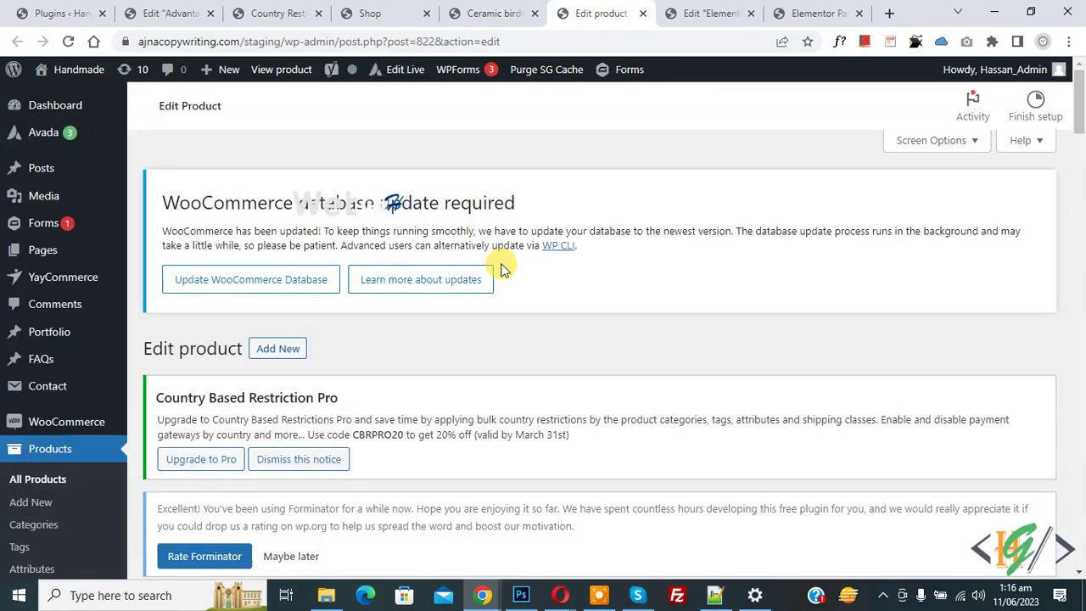
scroll(500, 269, down, 15)
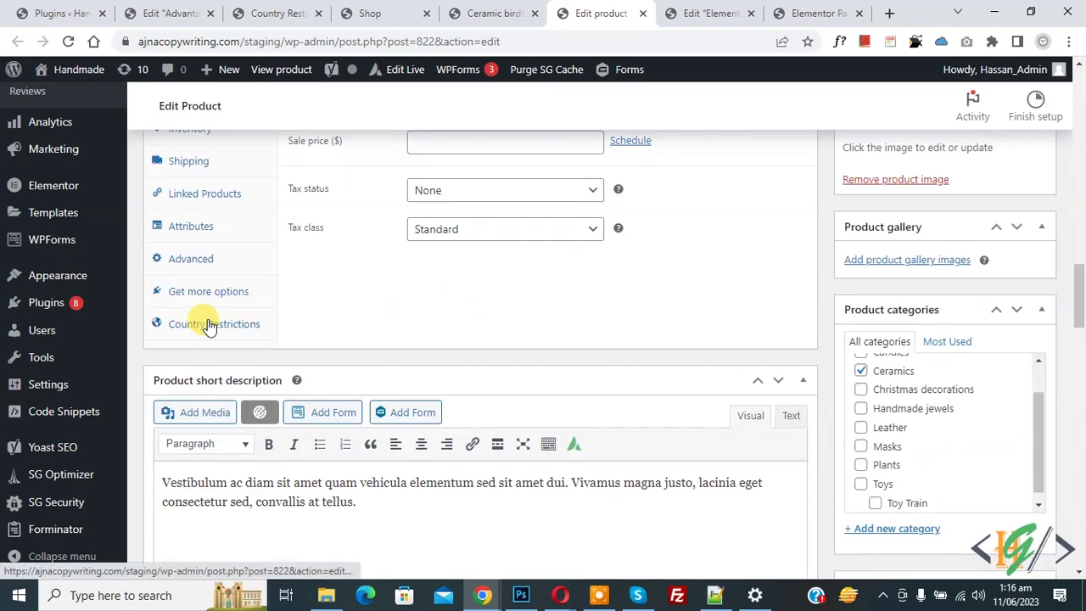
click(210, 327)
scroll(370, 318, up, 2)
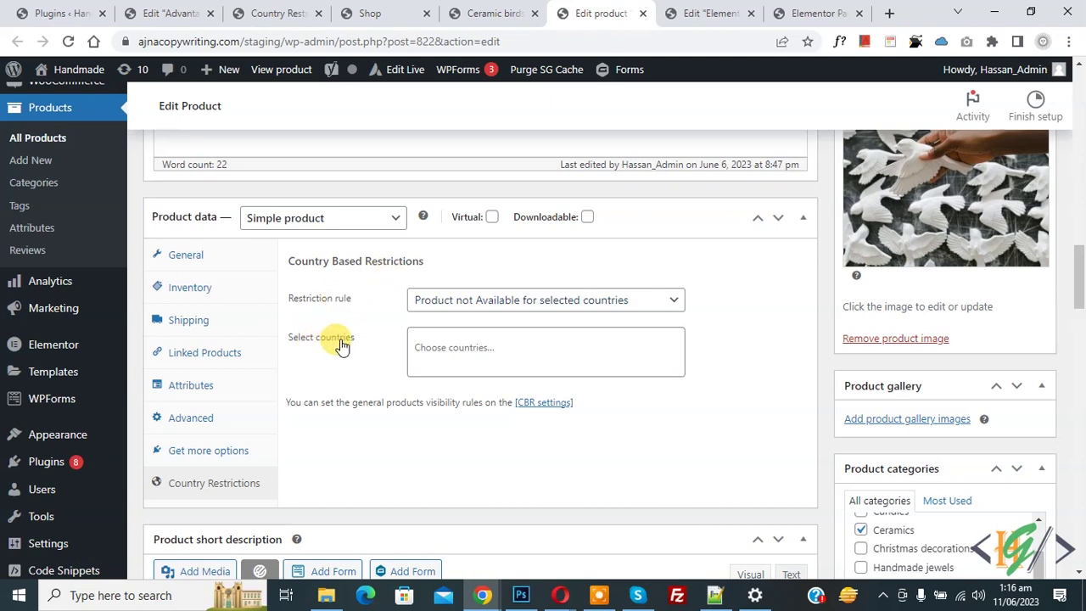
- Set the rule to Product not Available for Algeria, British Indian Ocean Territory, Pakistan and United Arab Emirates, and update
click(551, 299)
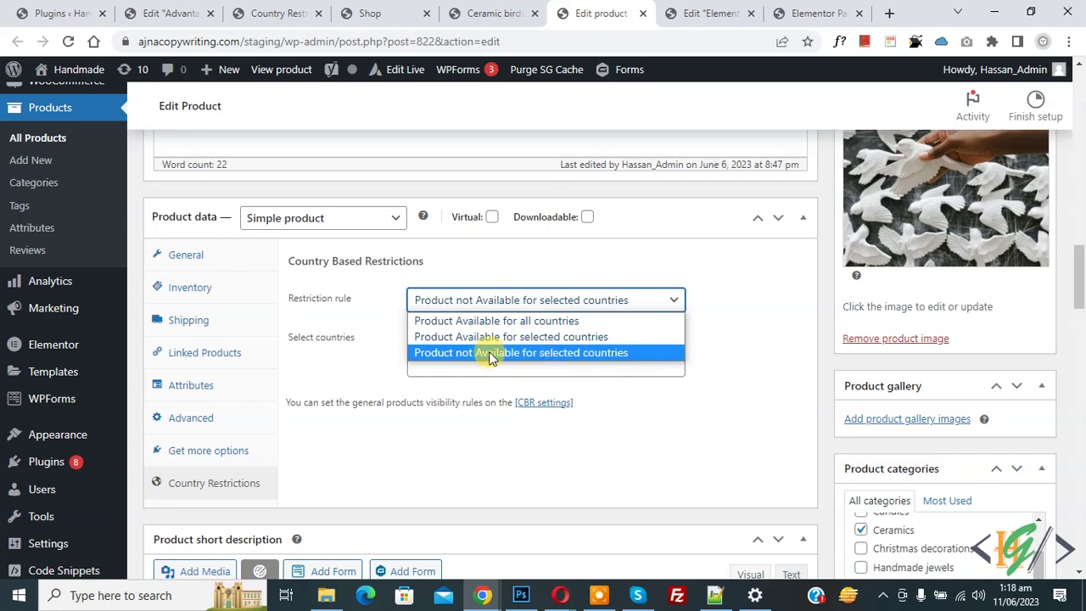
click(548, 355)
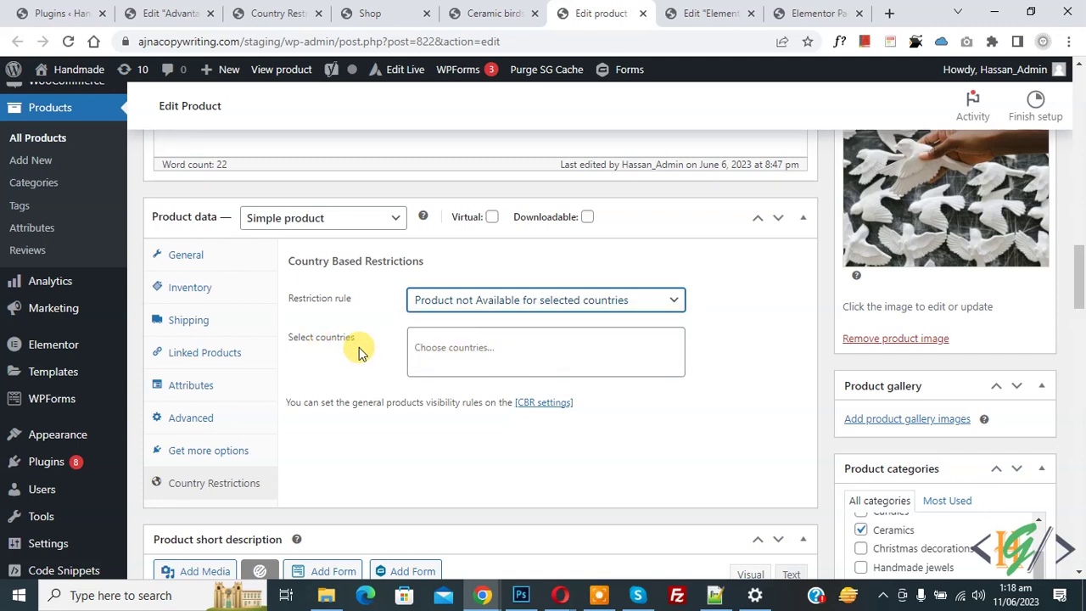
click(454, 347)
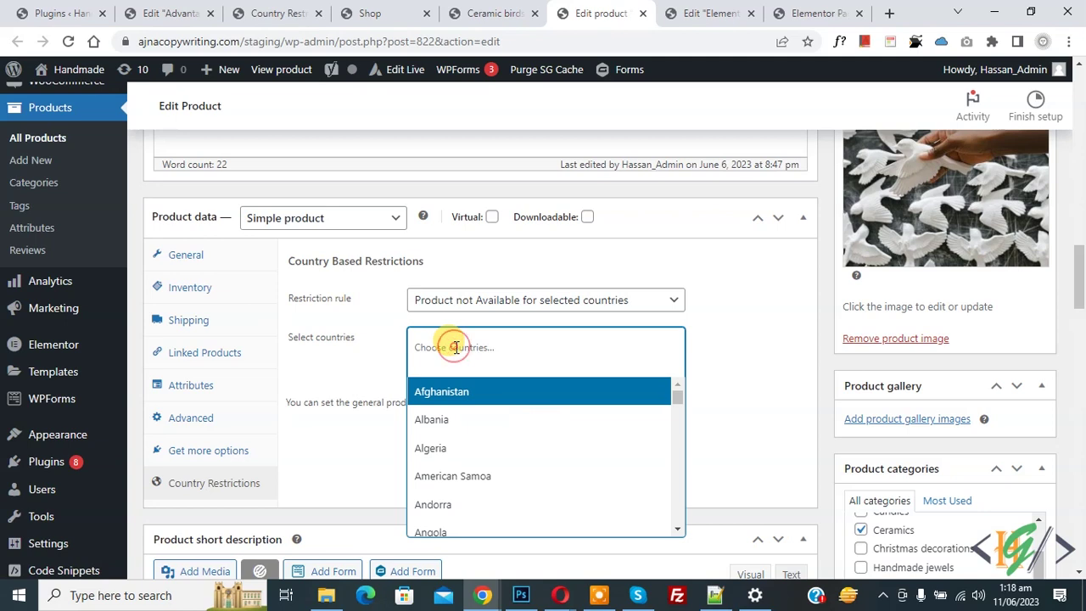
click(450, 444)
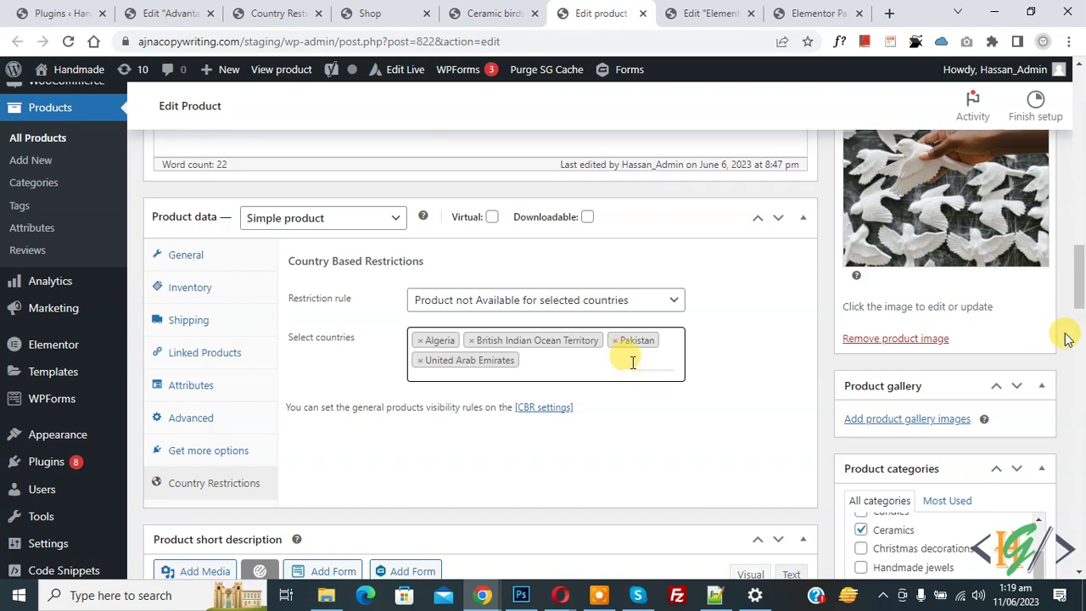
drag(1076, 293, 1079, 254)
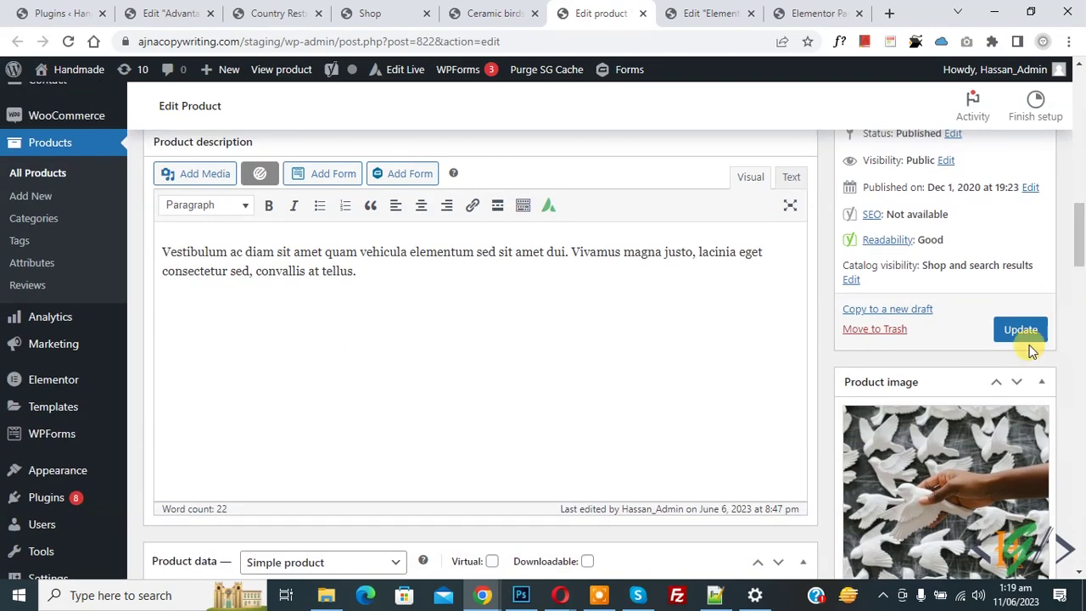
click(1021, 331)
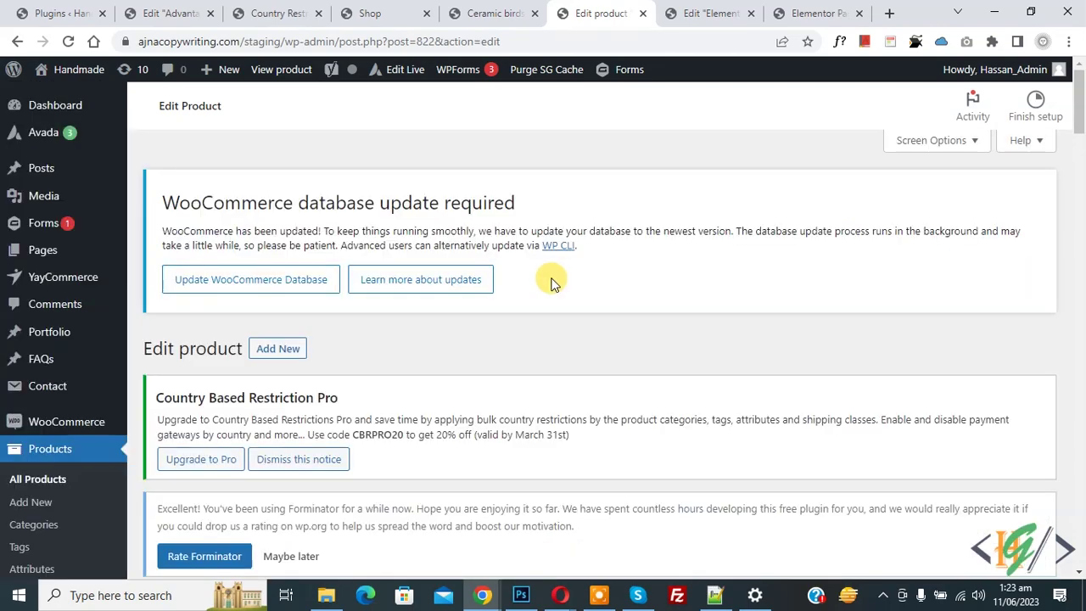
- In Country Restrictions, tick Force Geolocation under General Settings and save the changes
click(270, 13)
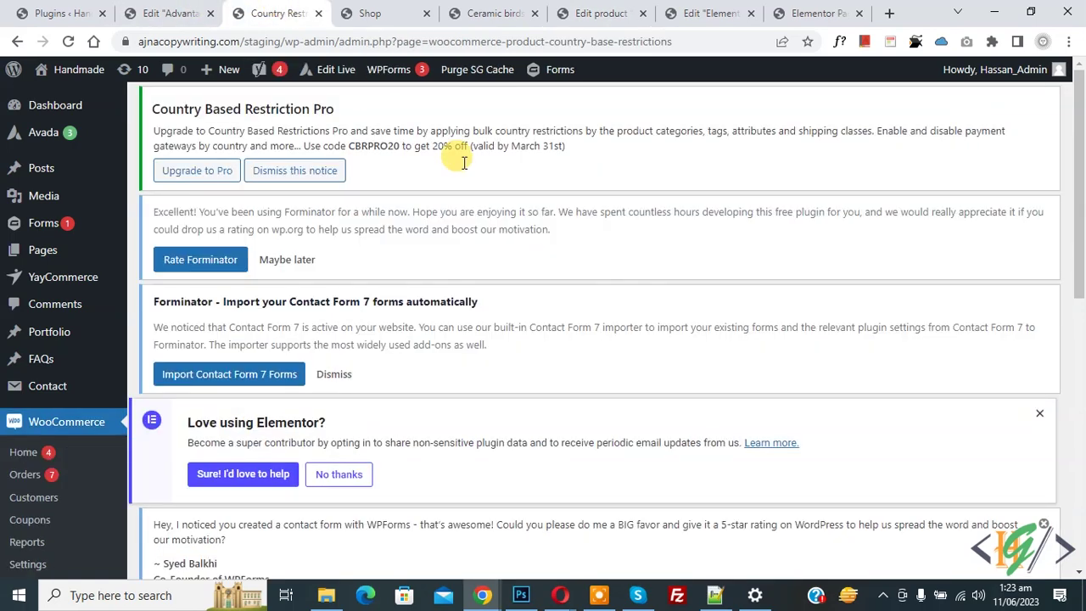
drag(1080, 140, 1082, 363)
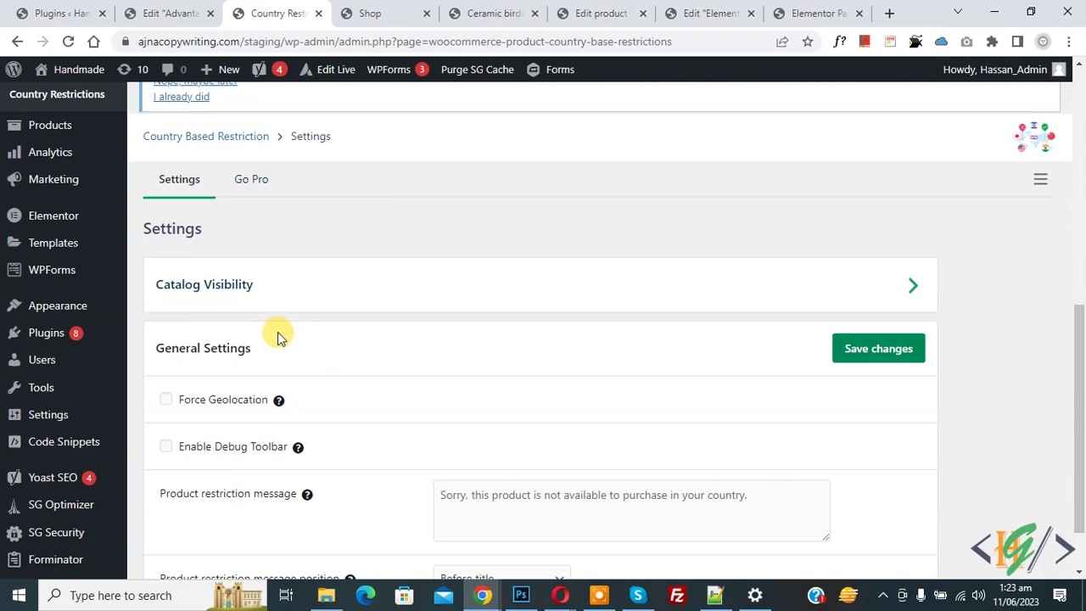
click(246, 291)
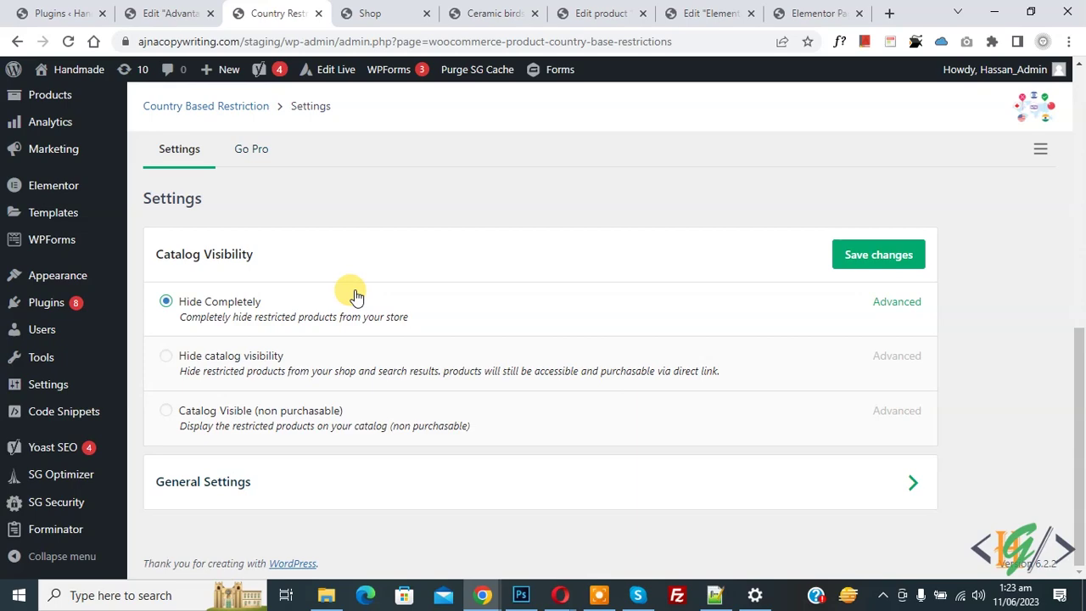
click(267, 480)
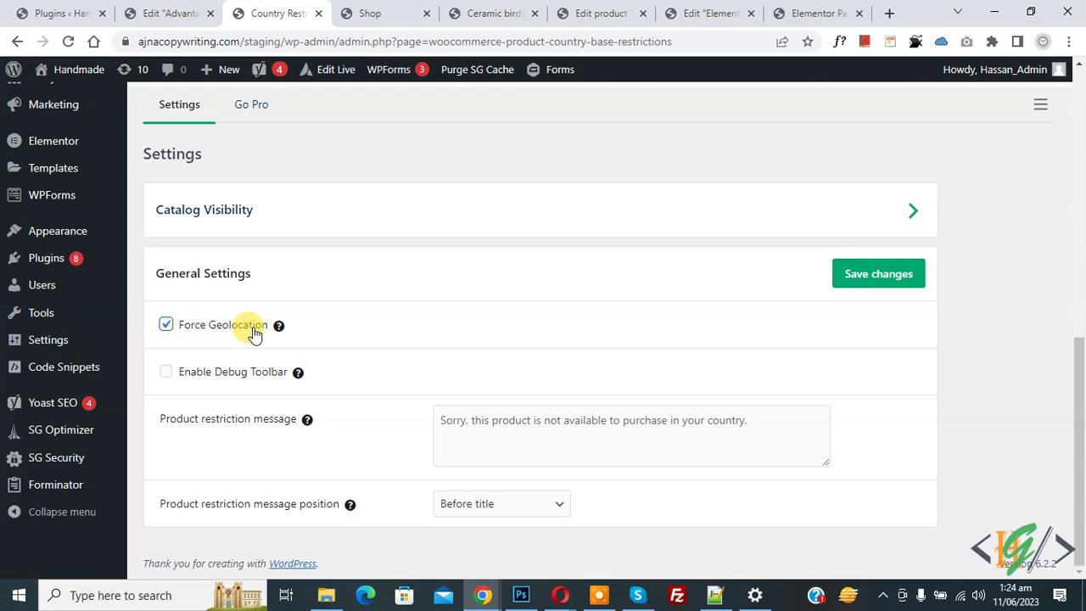
click(891, 286)
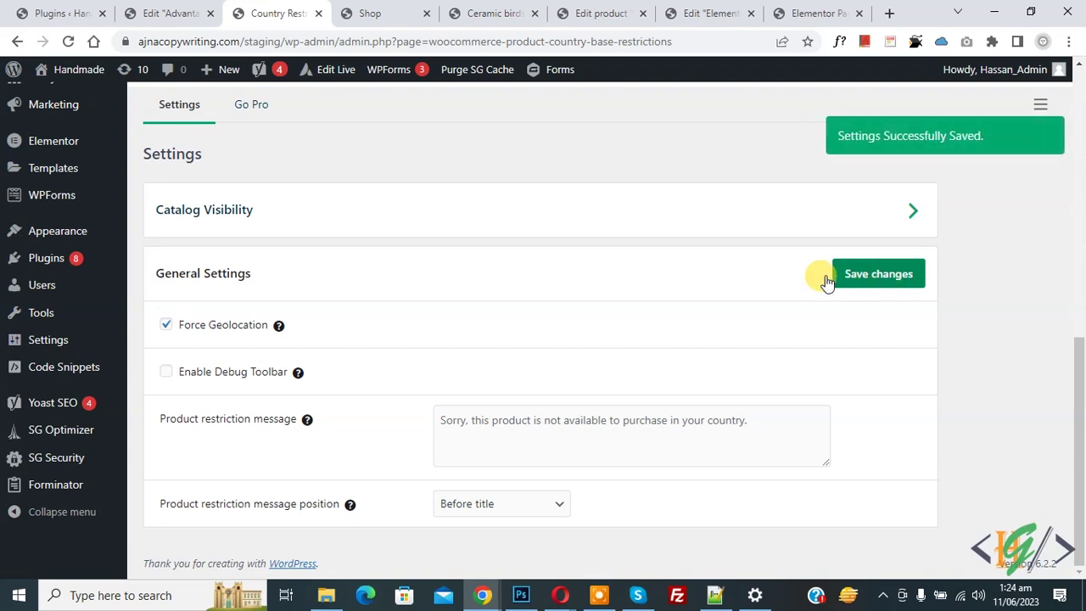
click(373, 13)
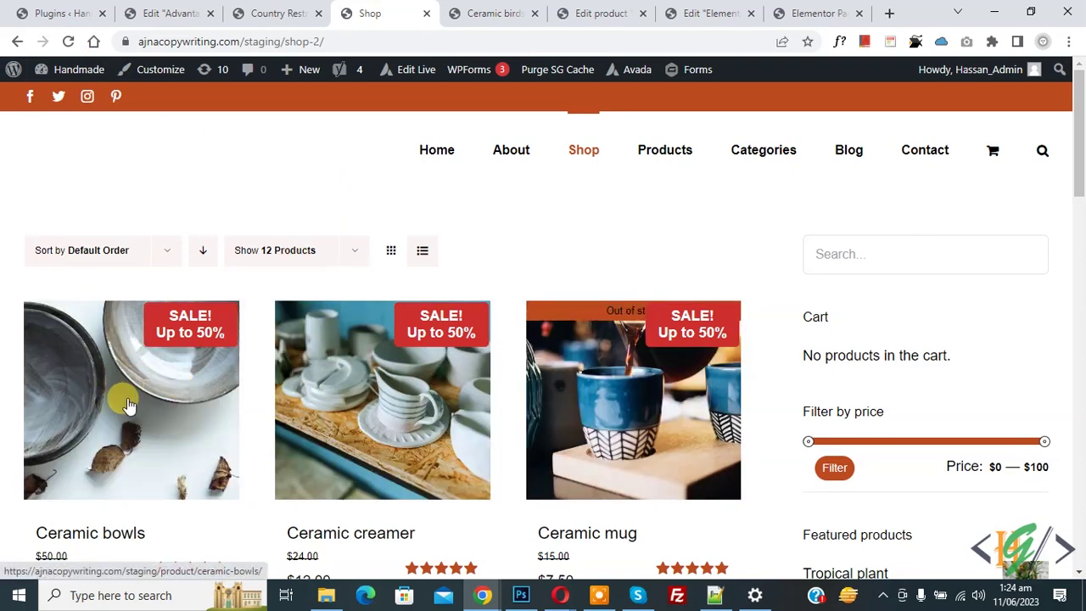
- Reload the Ceramic birds product page, which shows Page Not Found, then go back to Country Restrictions
click(465, 12)
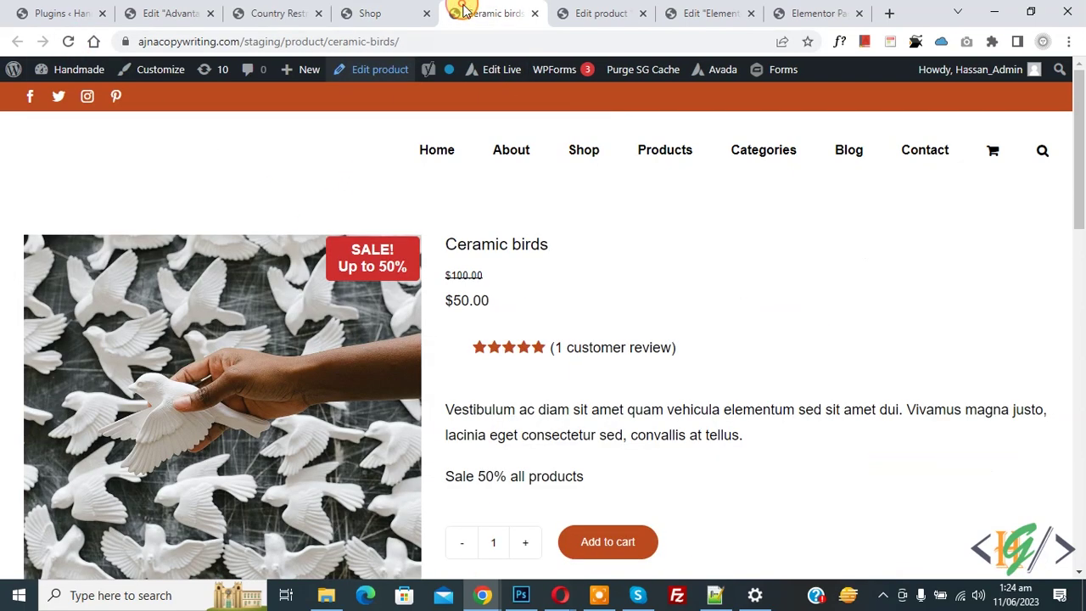
click(68, 41)
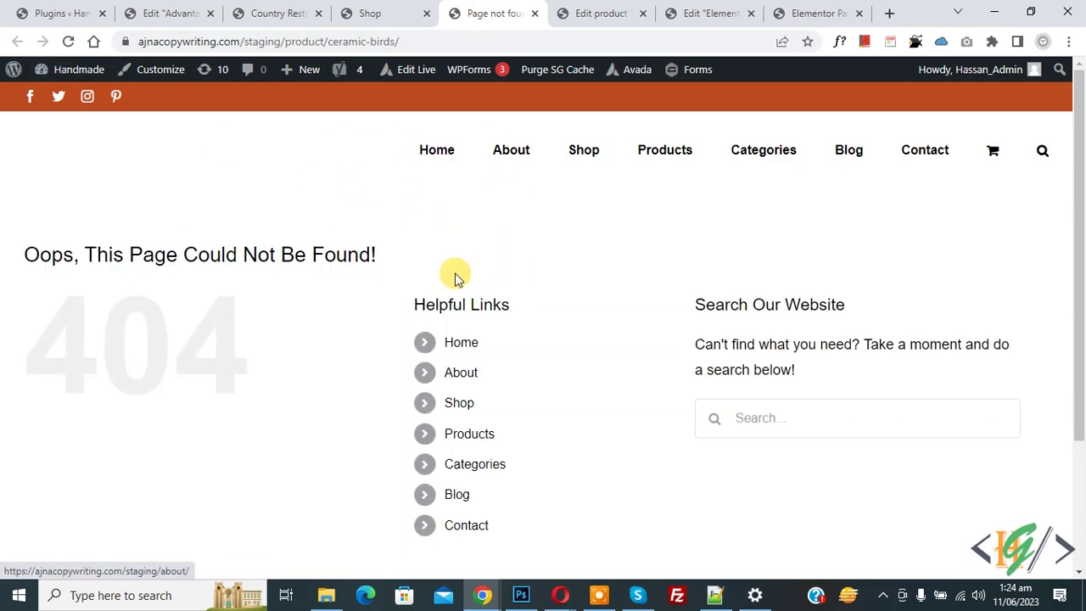
click(303, 10)
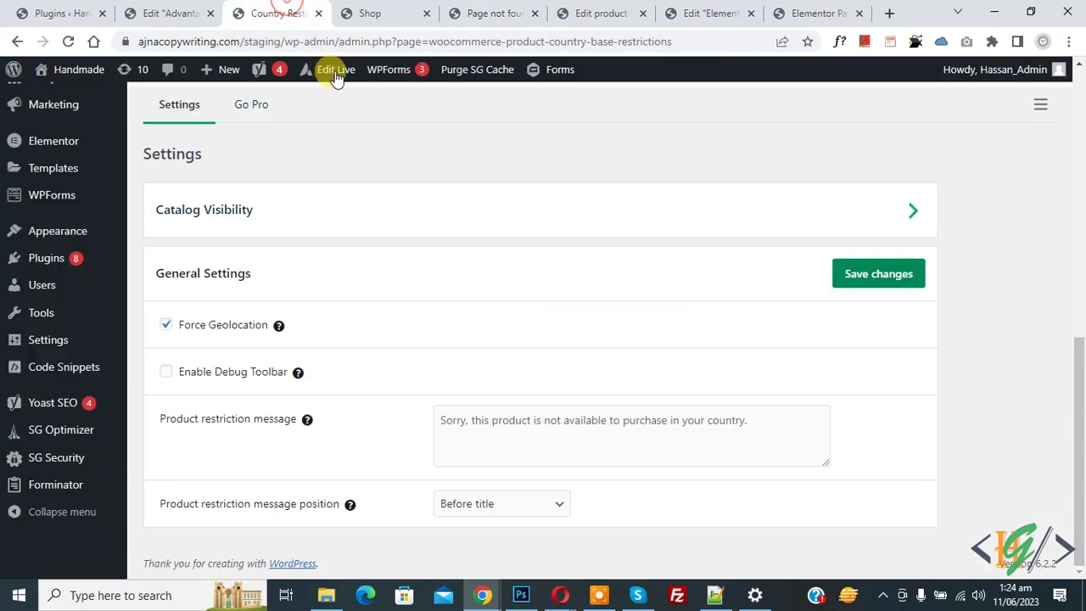
- Select Hide catalog visibility under Catalog Visibility and save the settings
click(225, 216)
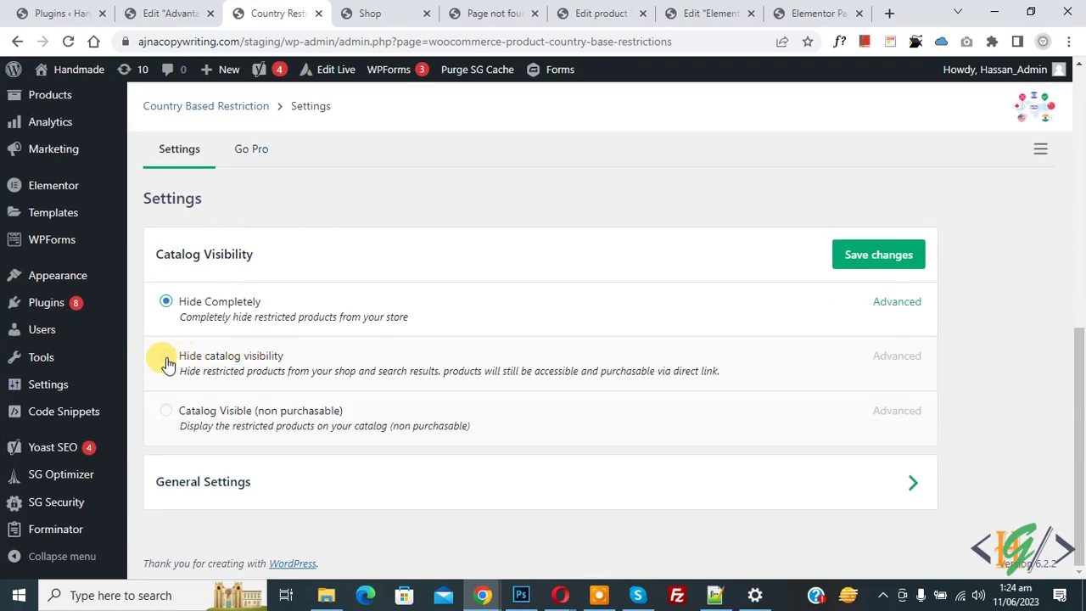
click(166, 362)
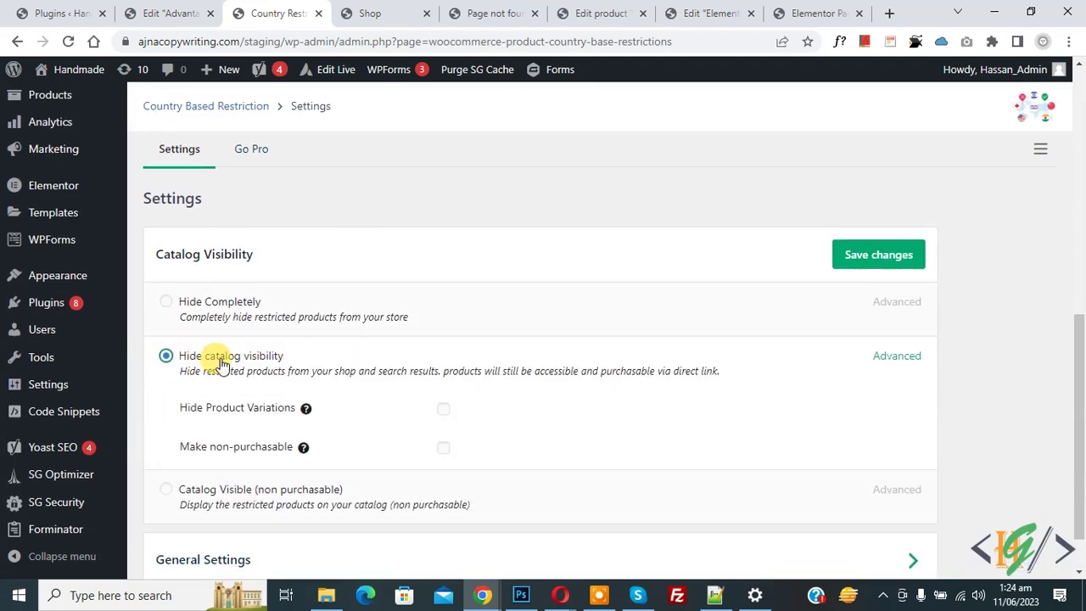
click(855, 249)
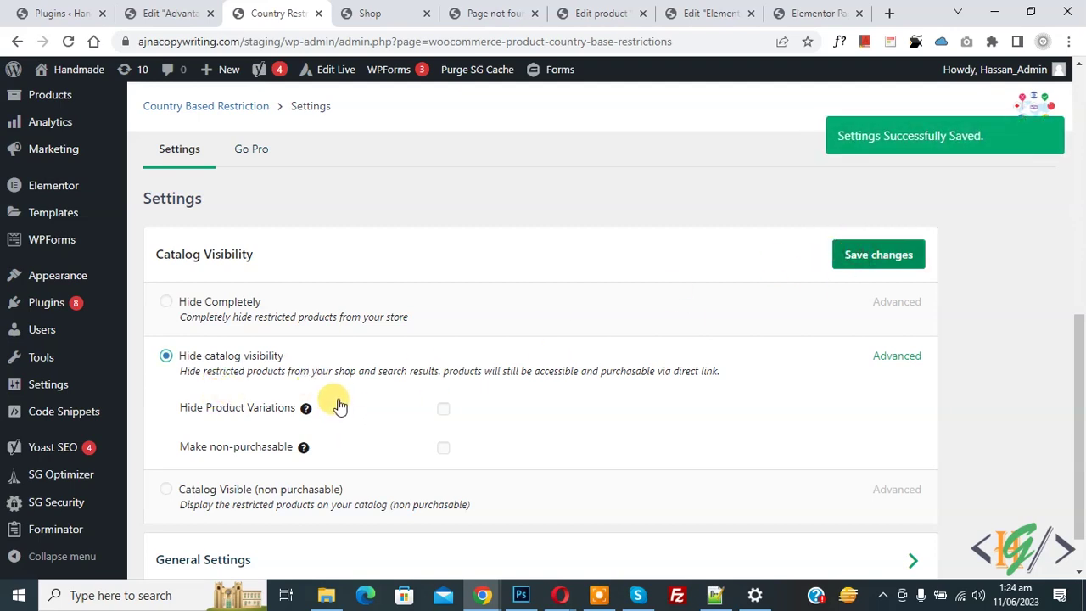
click(488, 13)
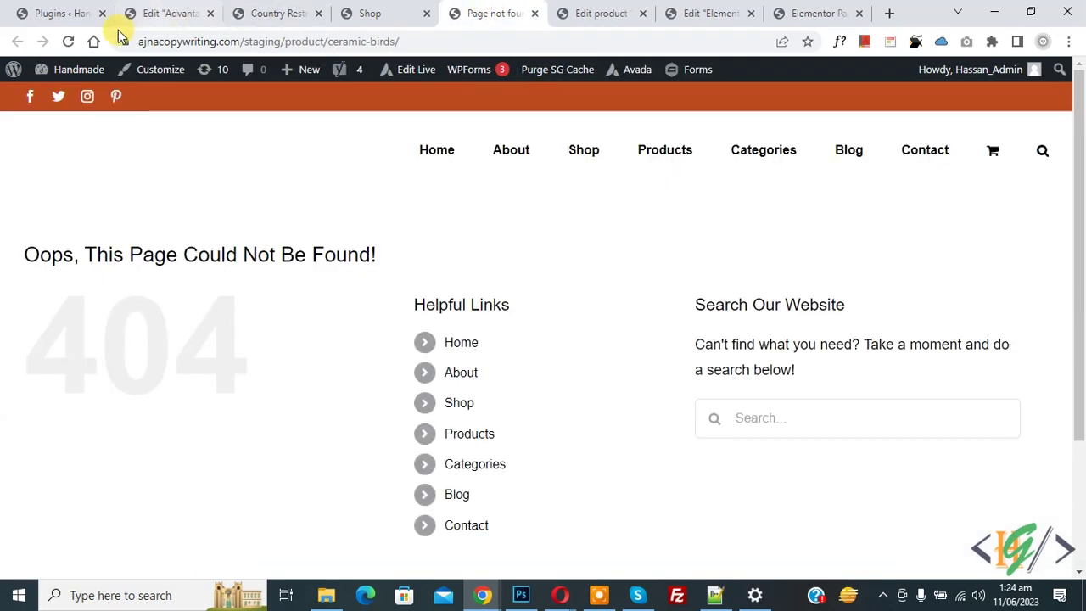
- Reload both tabs to confirm Ceramic birds loads at $50.00 by direct link but is missing from the shop
click(67, 42)
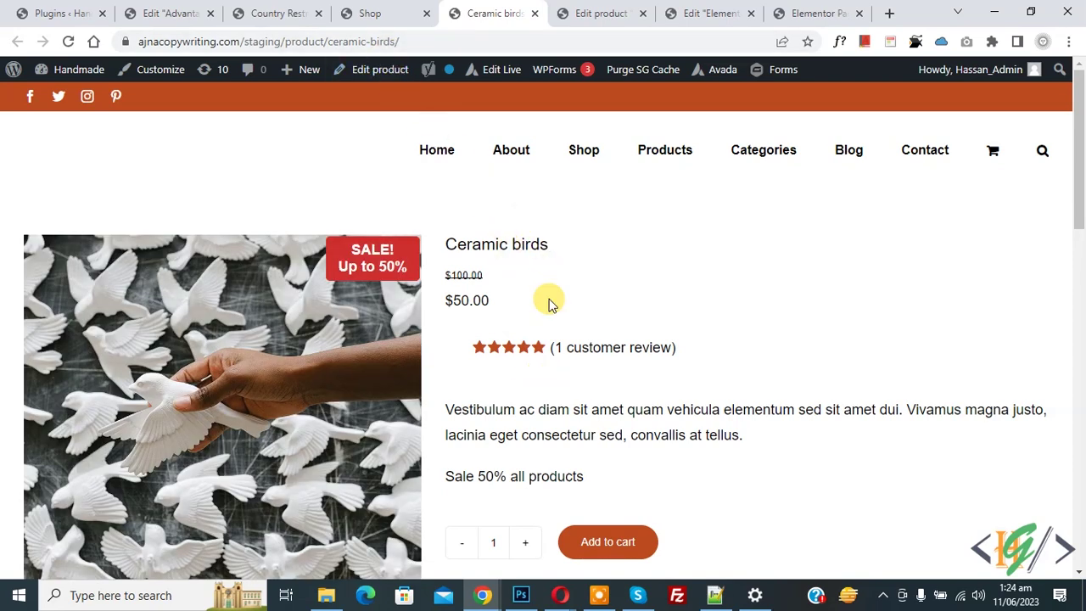
click(382, 13)
click(66, 41)
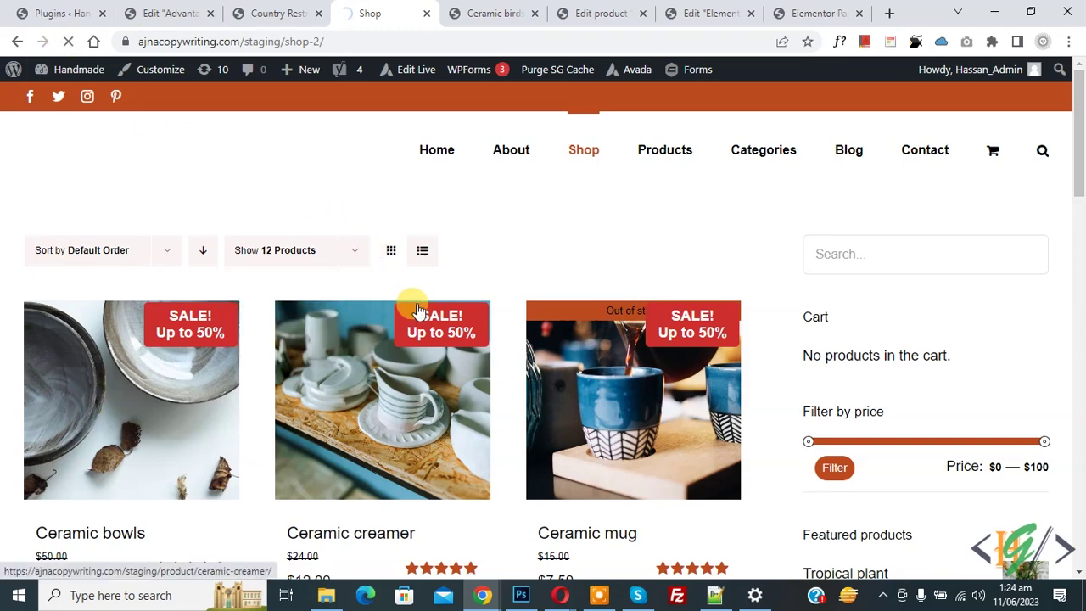
click(462, 11)
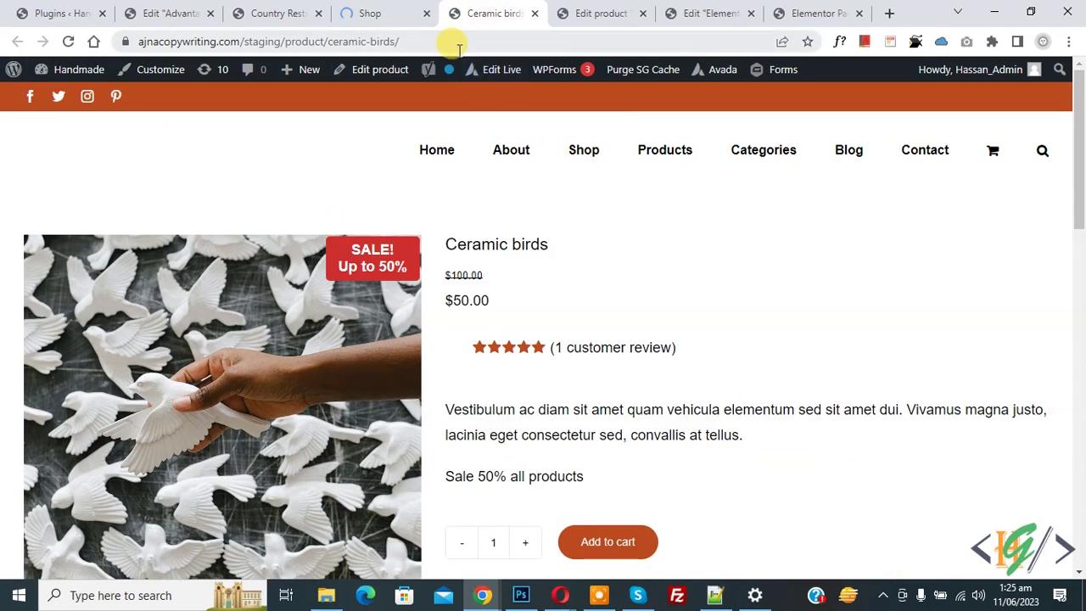
click(365, 12)
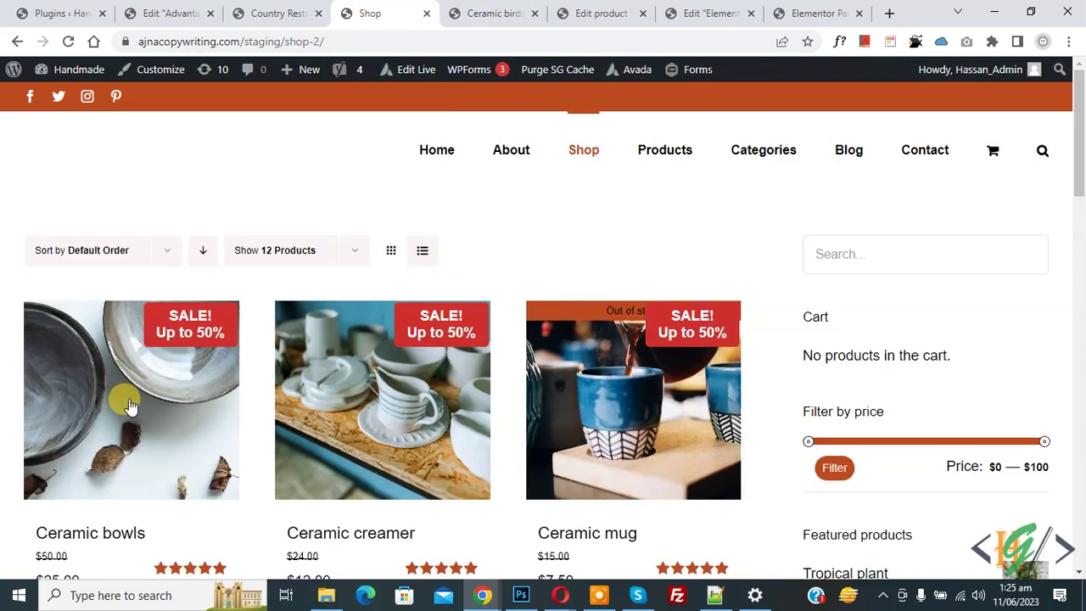